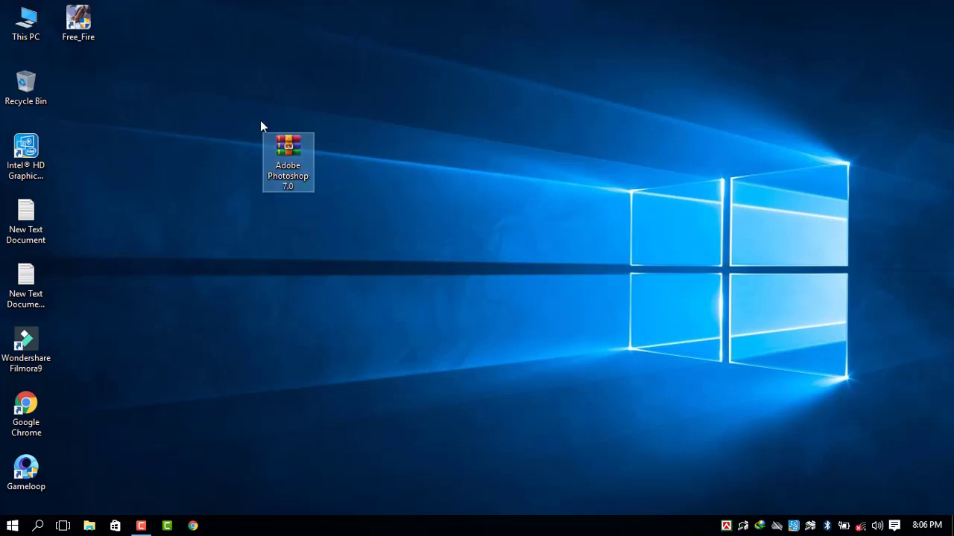
- Open the New Text Document note on the desktop and select its download link
left_click_drag(209, 106, 357, 218)
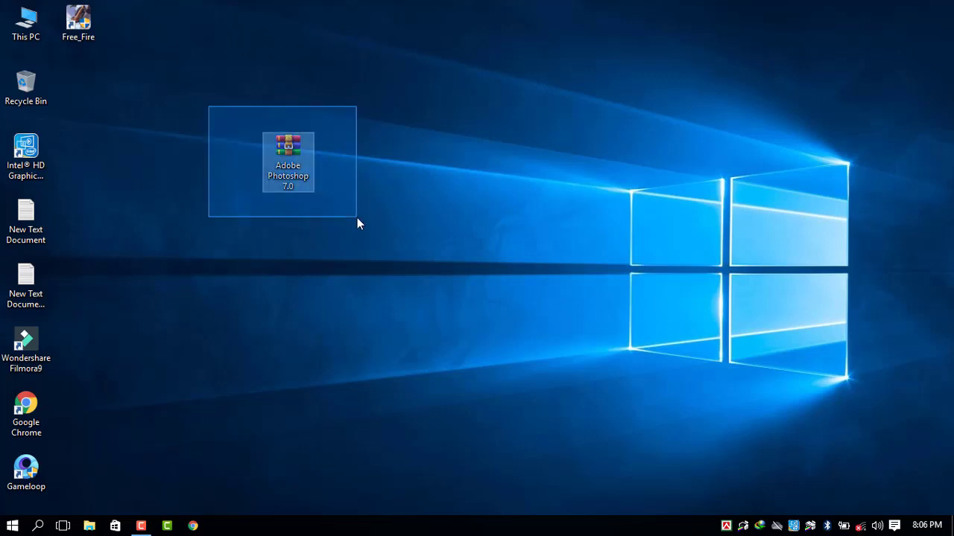
left_click(177, 251)
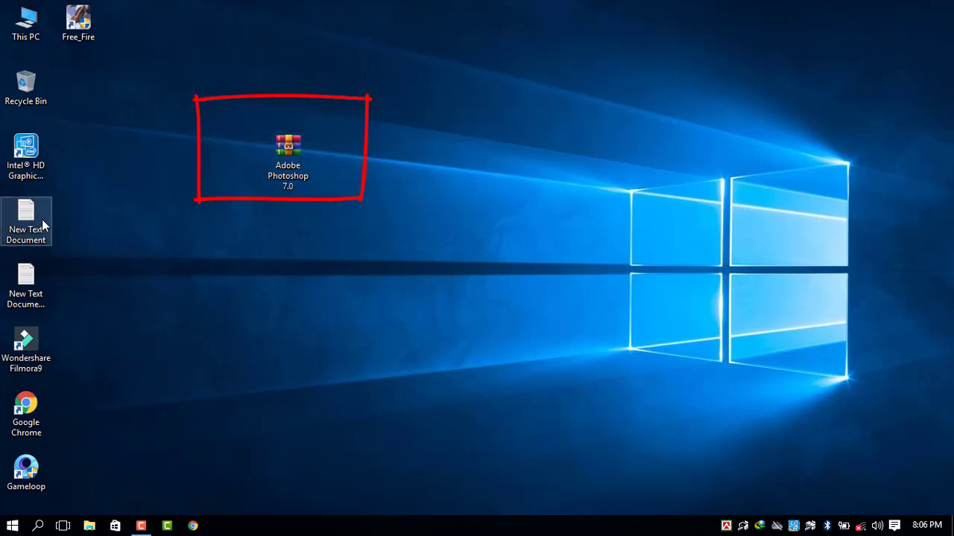
double_click(42, 222)
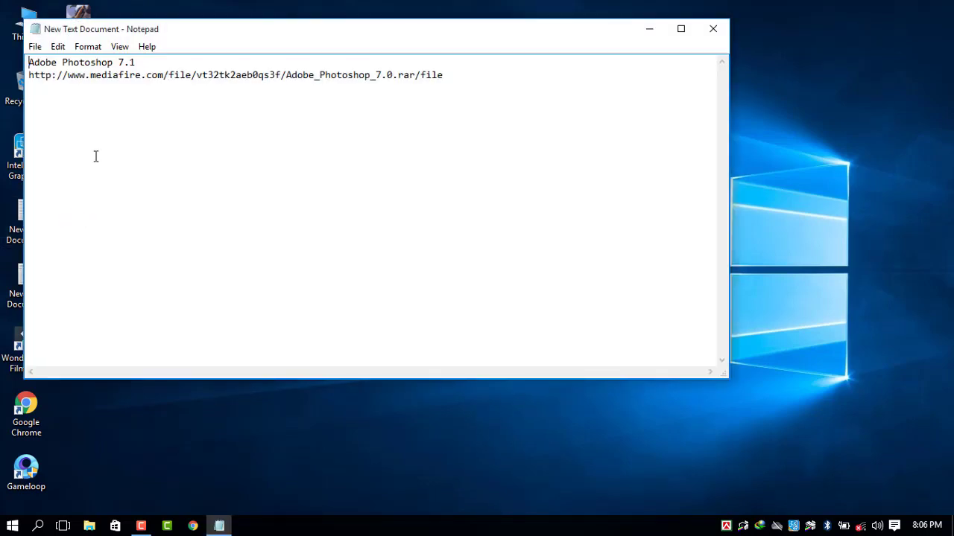
left_click_drag(140, 35, 394, 118)
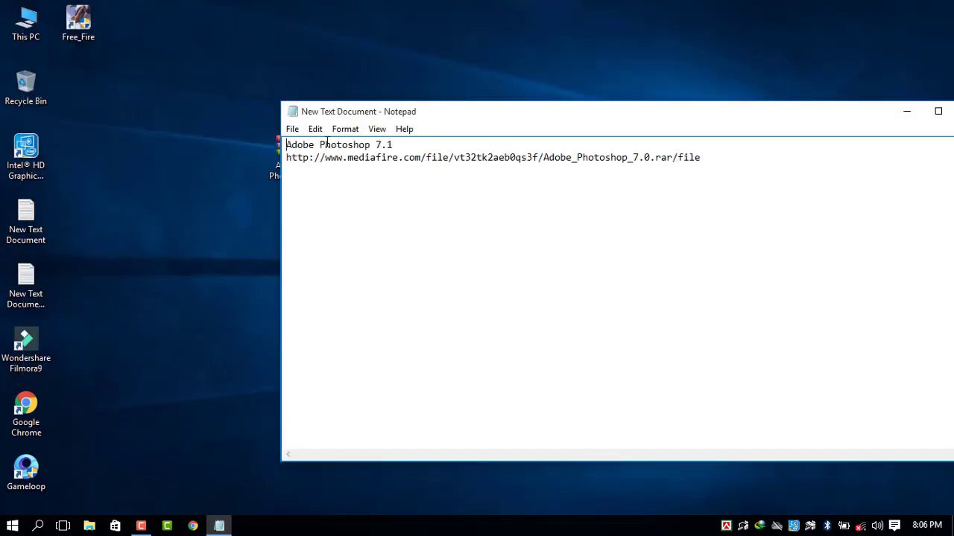
left_click_drag(293, 260, 777, 288)
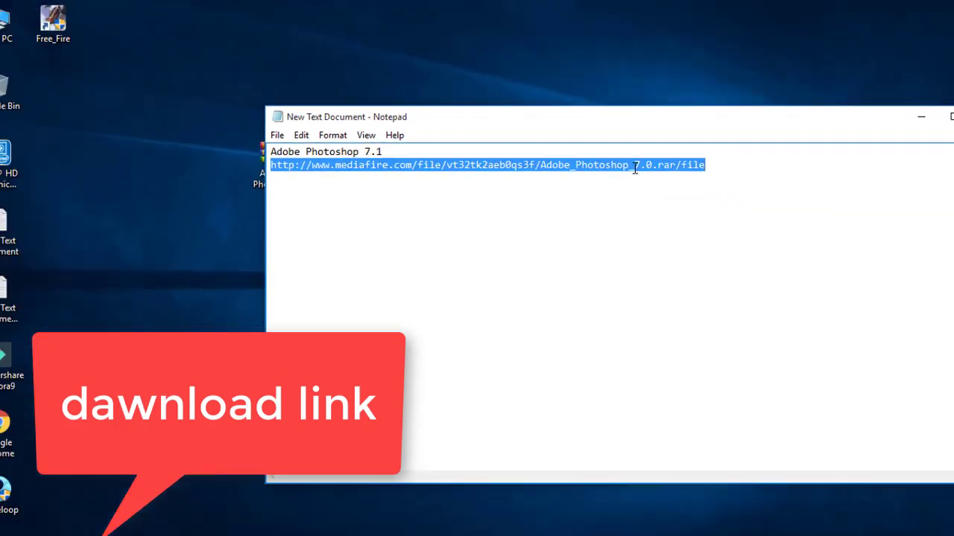
left_click_drag(594, 120, 470, 103)
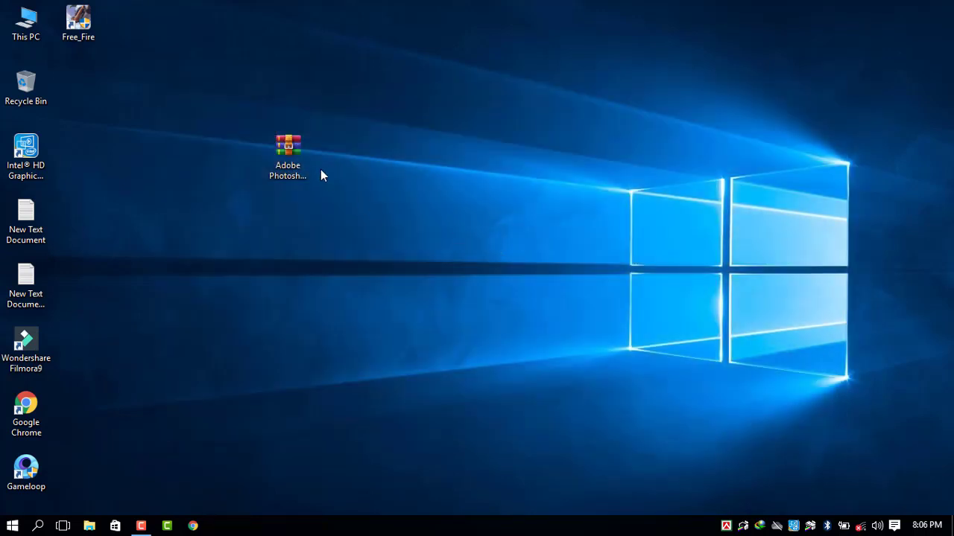
- Extract the Adobe Photoshop 7.0 archive with WinRAR and open the resulting folder
left_click_drag(321, 169, 409, 218)
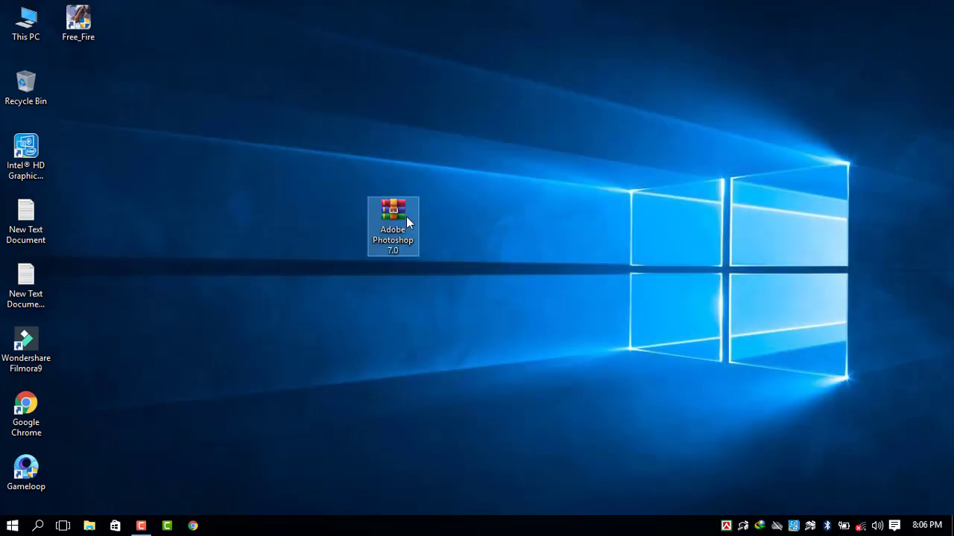
right_click(406, 216)
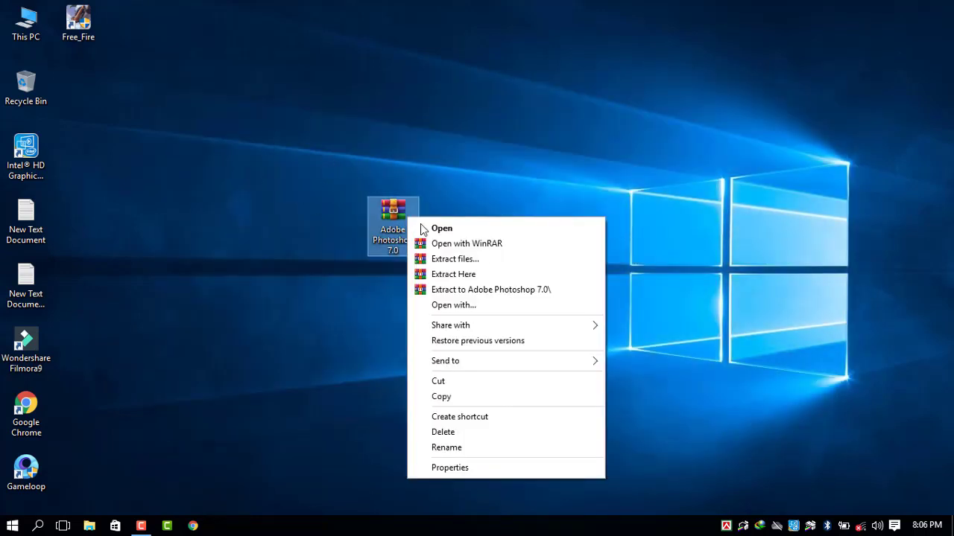
left_click(468, 273)
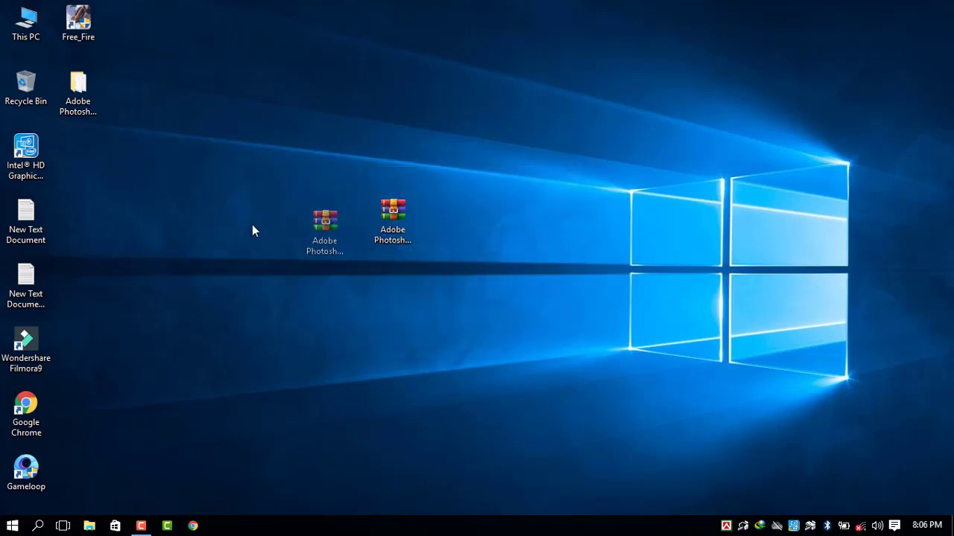
left_click_drag(402, 216, 313, 92)
left_click_drag(91, 91, 461, 145)
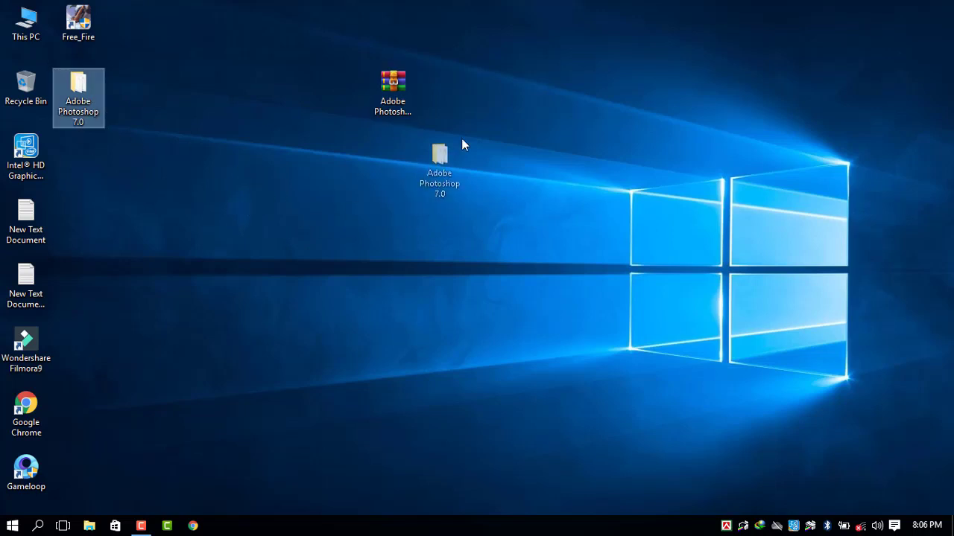
left_click_drag(458, 192, 335, 196)
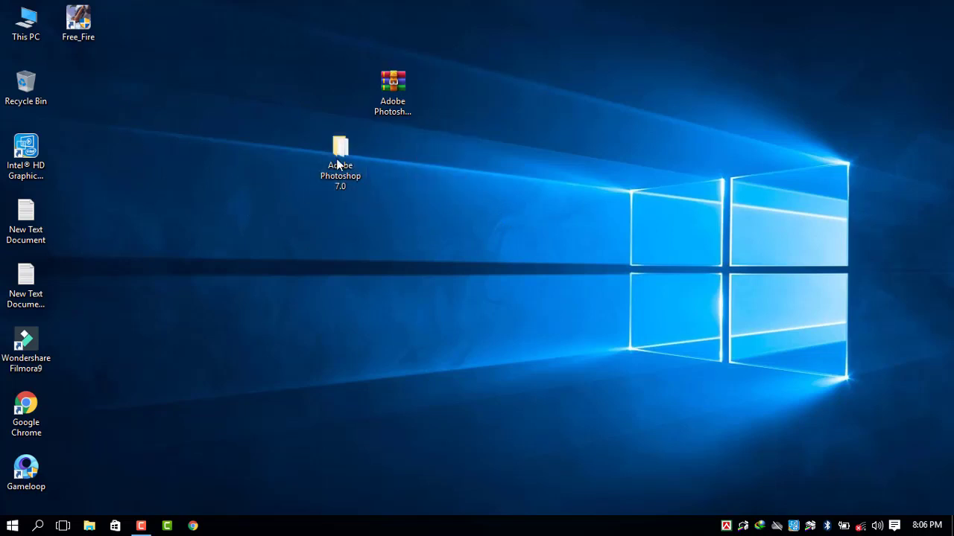
double_click(334, 160)
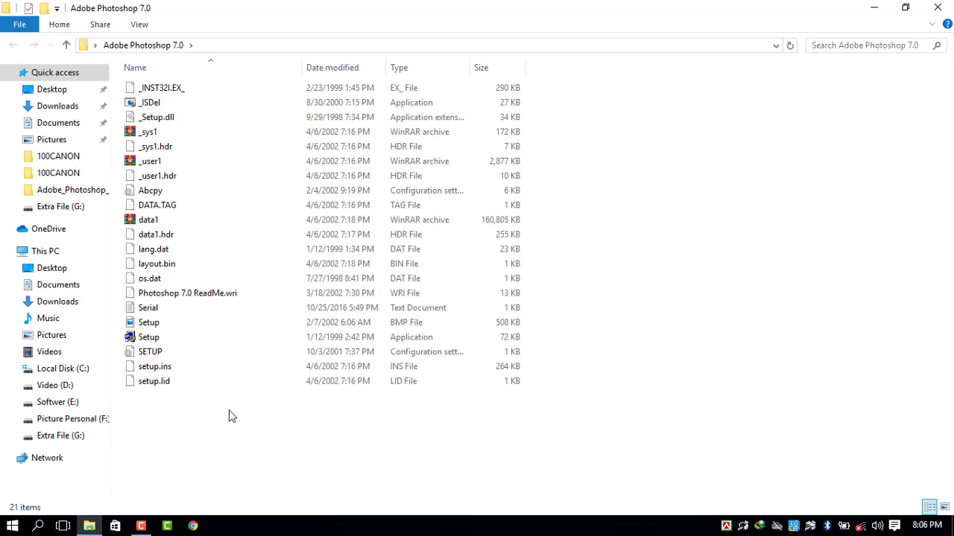
- Launch the Setup application inside the extracted Adobe Photoshop 7.0 folder
left_click(190, 342)
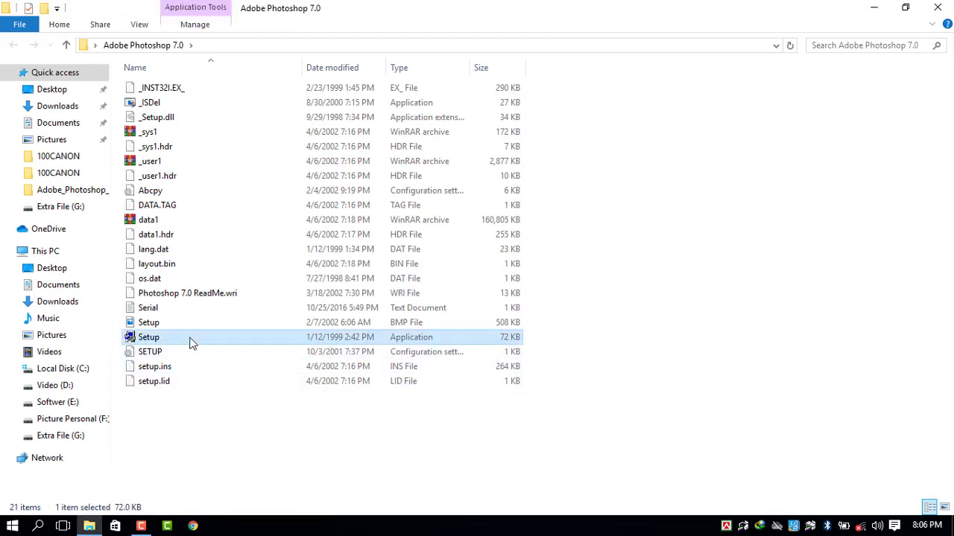
double_click(189, 340)
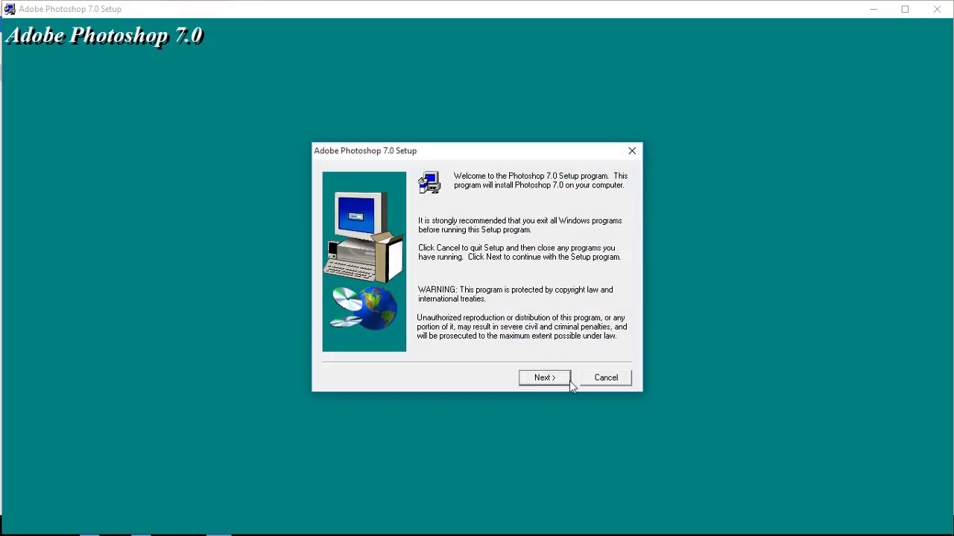
- Advance Setup past the welcome, notice, US English and license screens, then minimize it
left_click(566, 379)
left_click(616, 314)
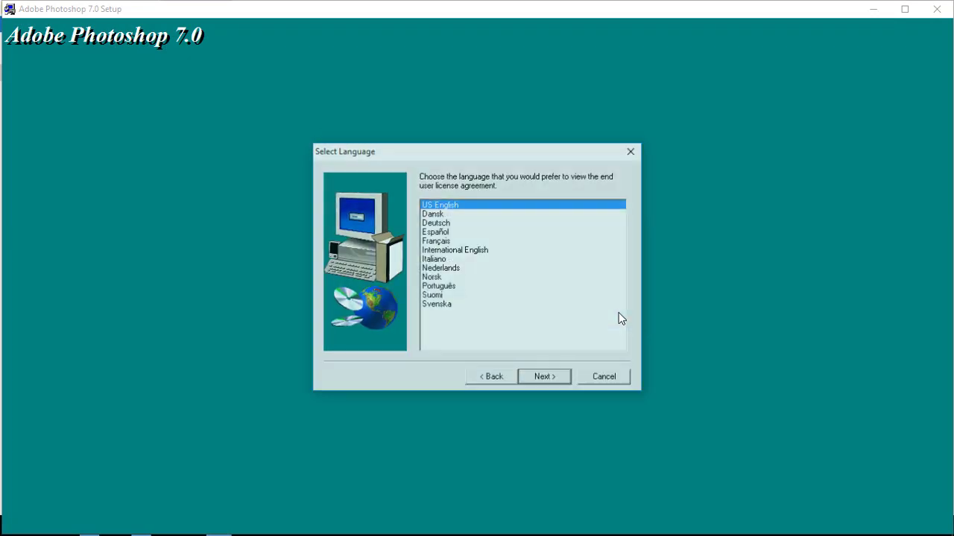
left_click(533, 382)
left_click(538, 381)
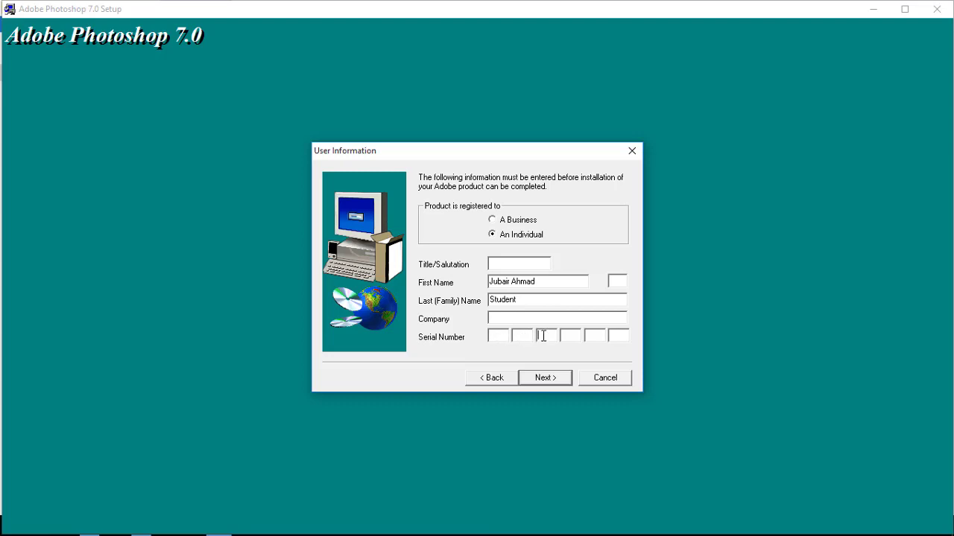
left_click(871, 8)
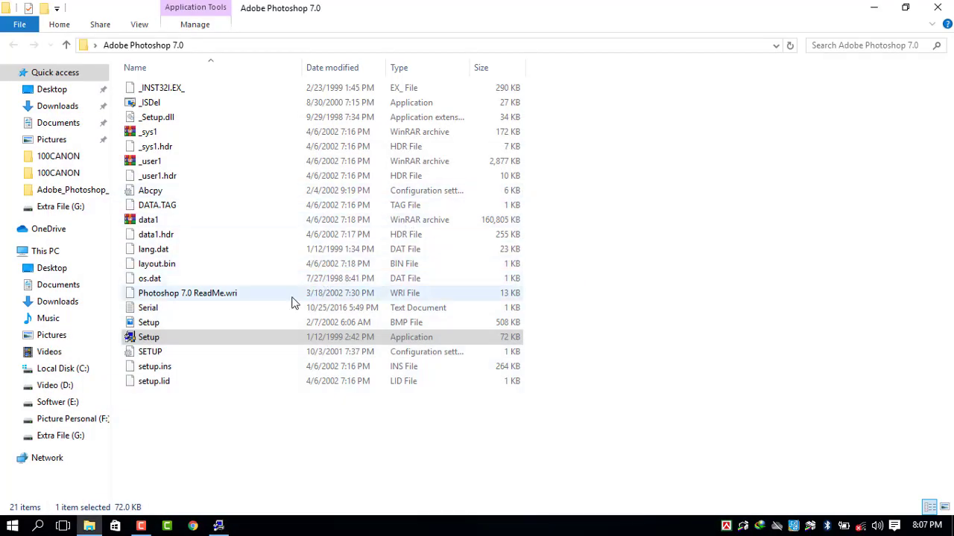
- Copy the serial number from the Serial text file and bring Setup back
double_click(210, 308)
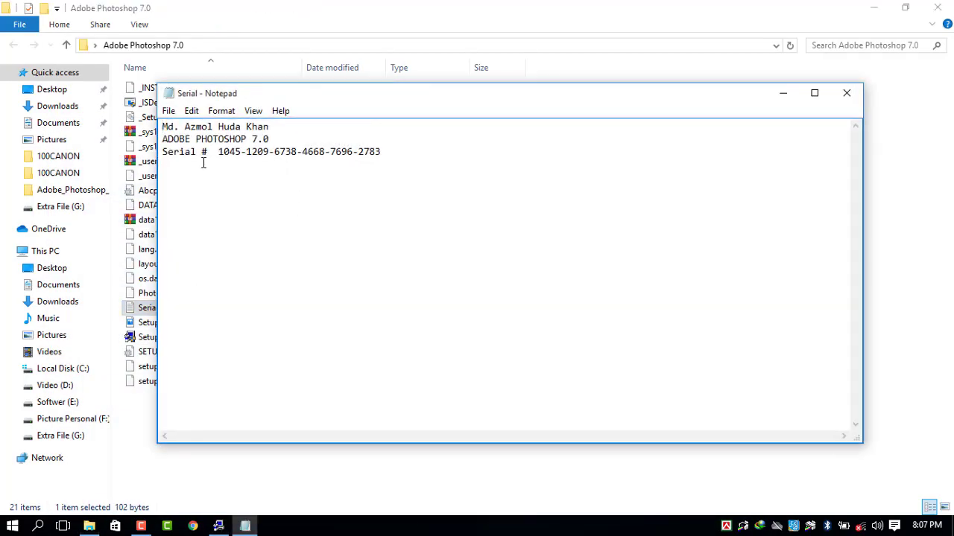
left_click_drag(218, 151, 380, 153)
right_click(375, 153)
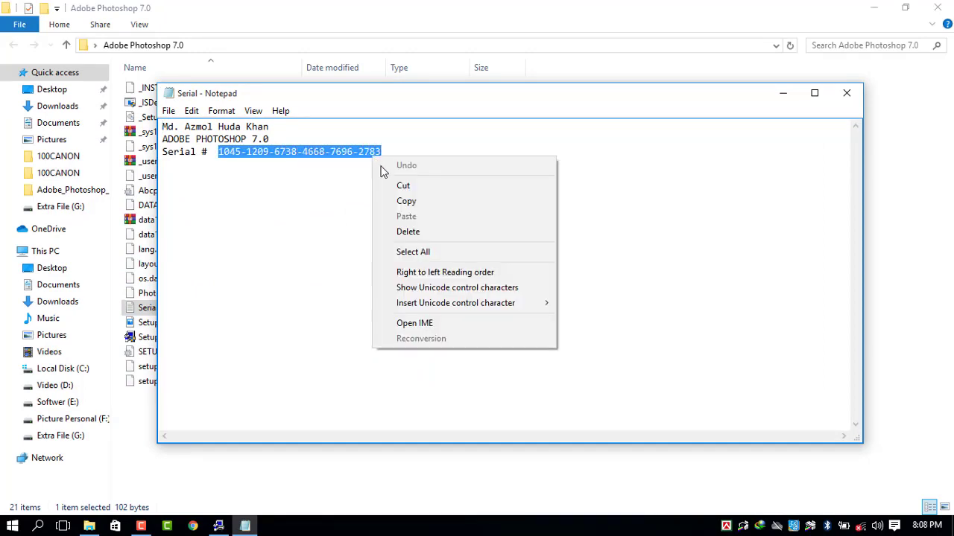
left_click(419, 202)
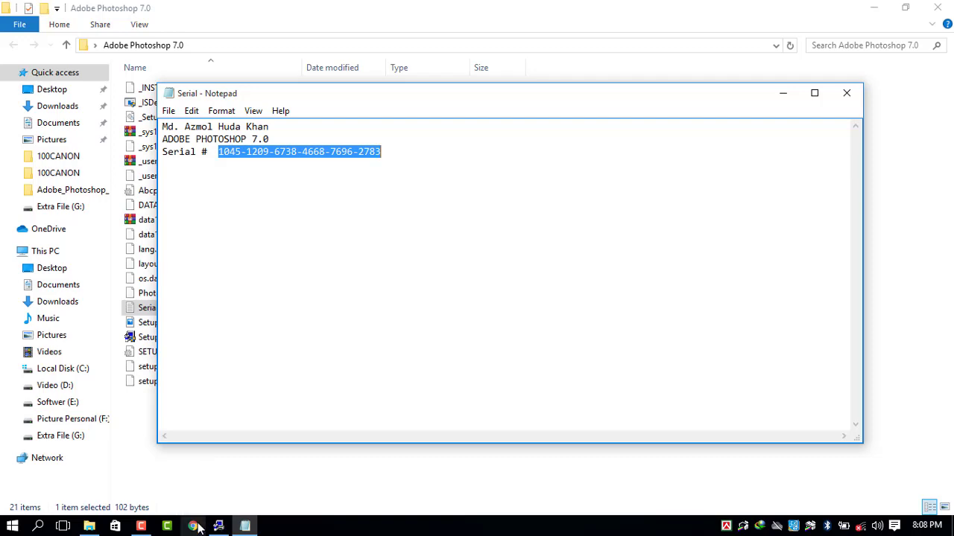
left_click(218, 526)
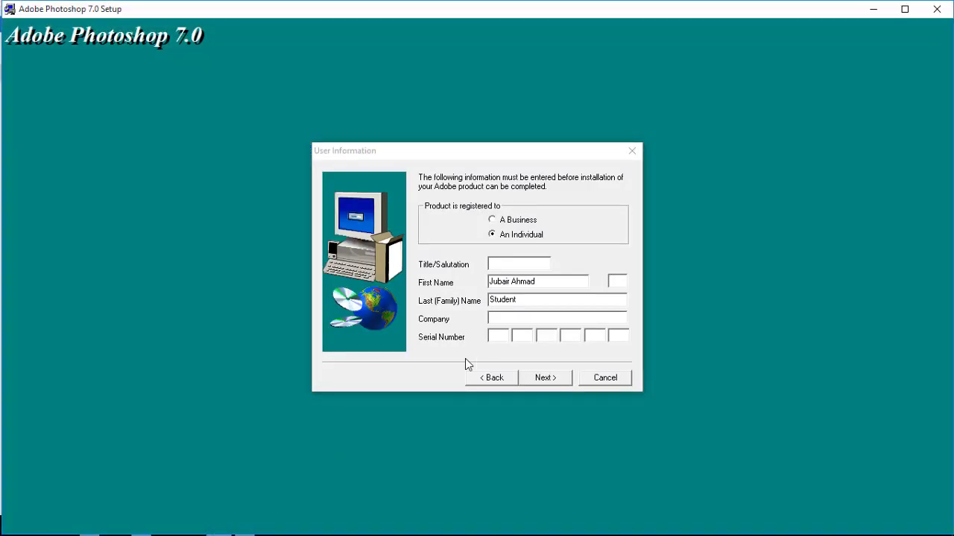
- Paste the serial number into the registration fields and confirm the registration details
right_click(493, 335)
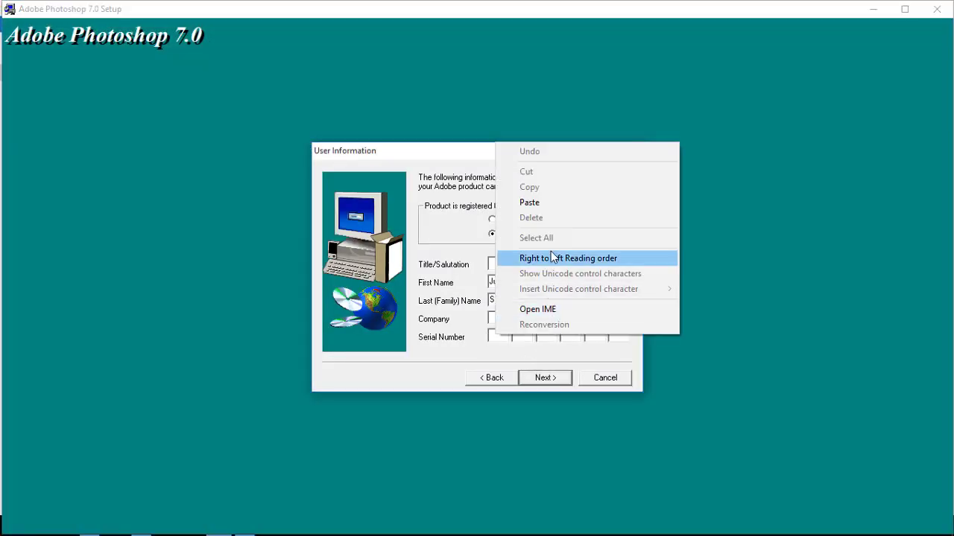
left_click(555, 214)
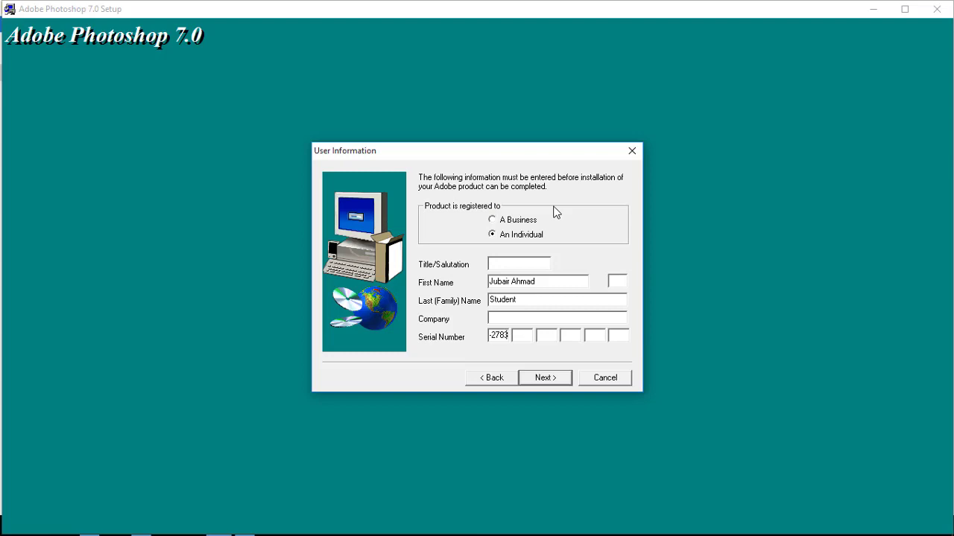
left_click(553, 380)
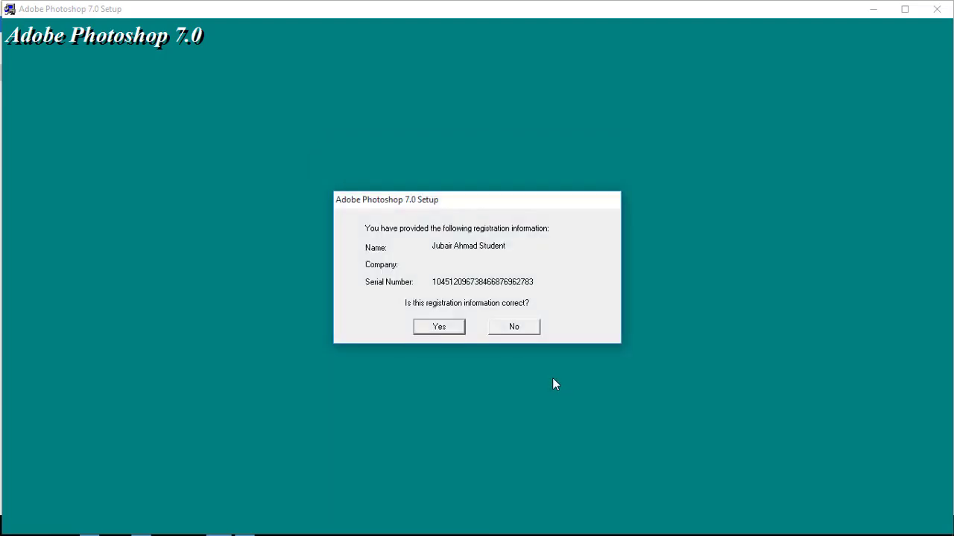
left_click(459, 332)
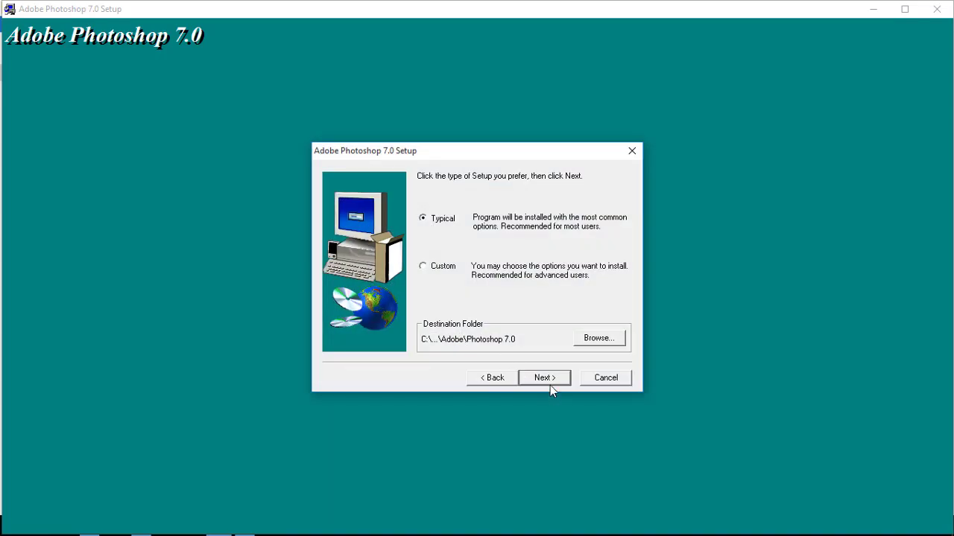
- Install with the Typical type and default file associations
left_click(550, 380)
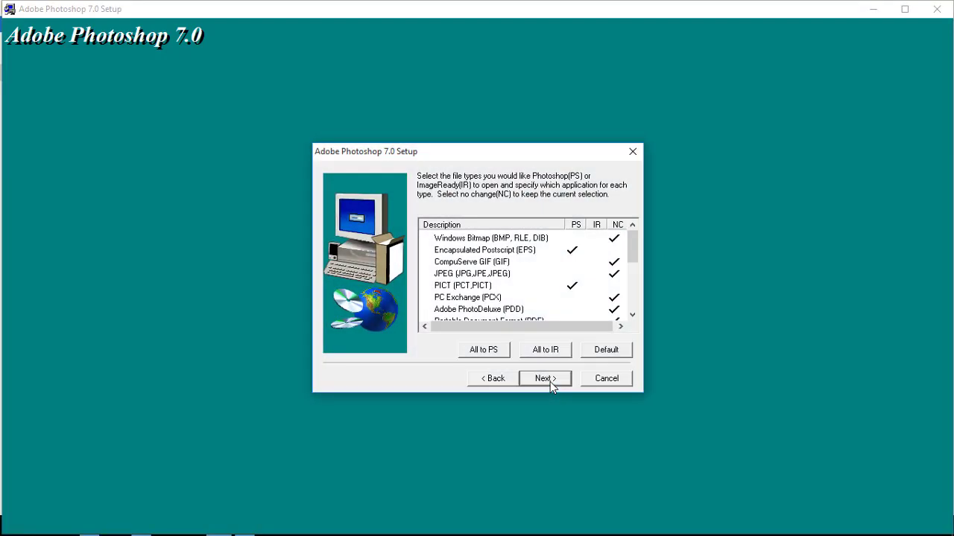
left_click(550, 381)
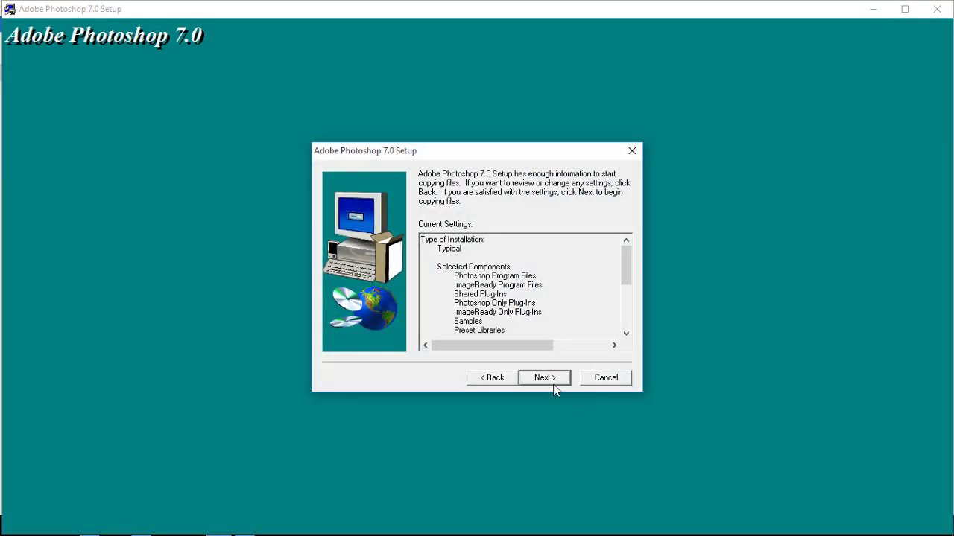
left_click(553, 384)
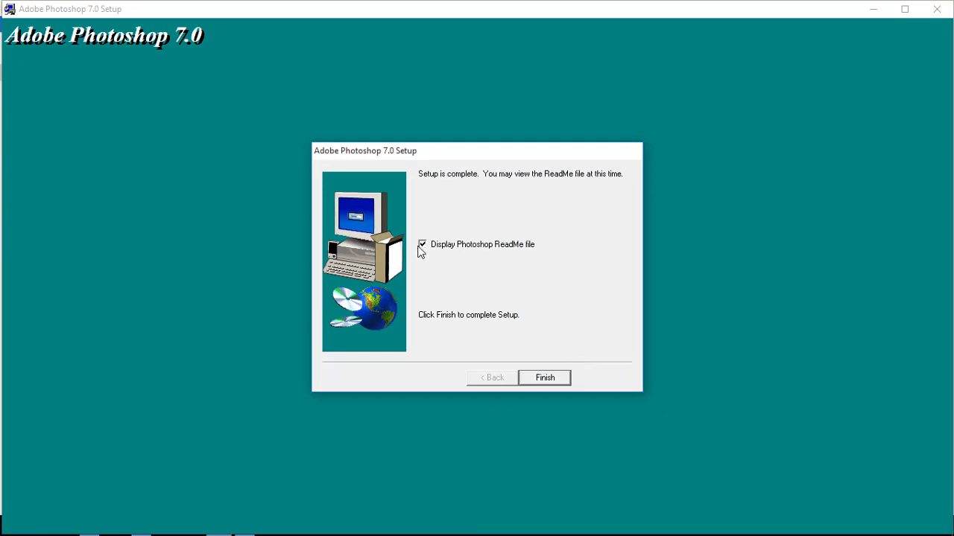
- Finish Setup, close the leftover Notepad and Explorer windows, and refresh the desktop
left_click(539, 377)
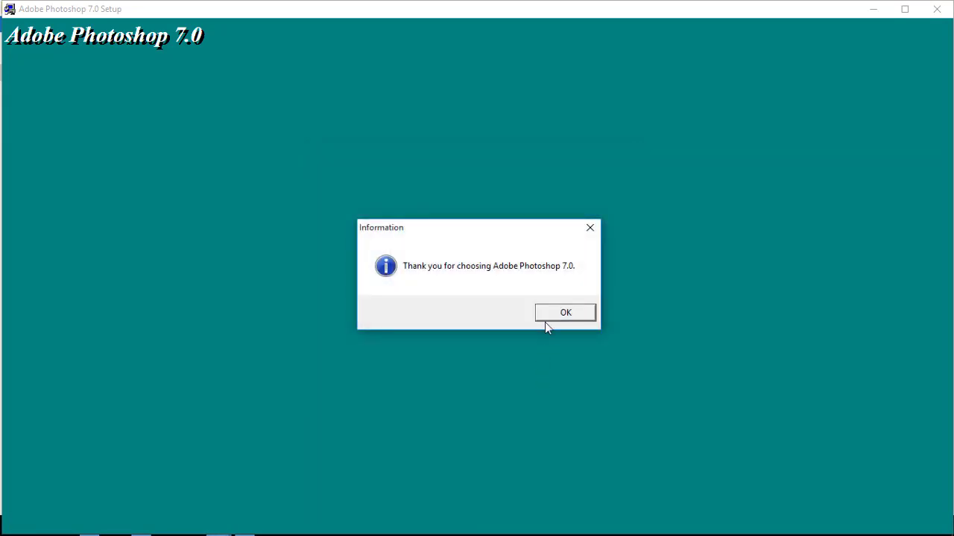
left_click(551, 313)
left_click(850, 92)
left_click(933, 9)
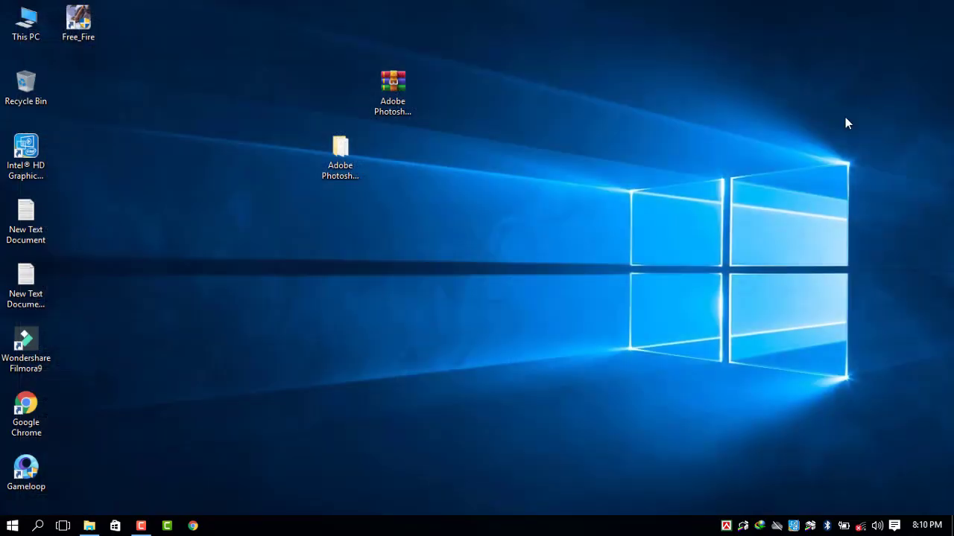
right_click(227, 218)
left_click(261, 253)
- Launch Adobe Photoshop 7.0 from Start's Recently added and decline colour settings customisation
left_click(12, 525)
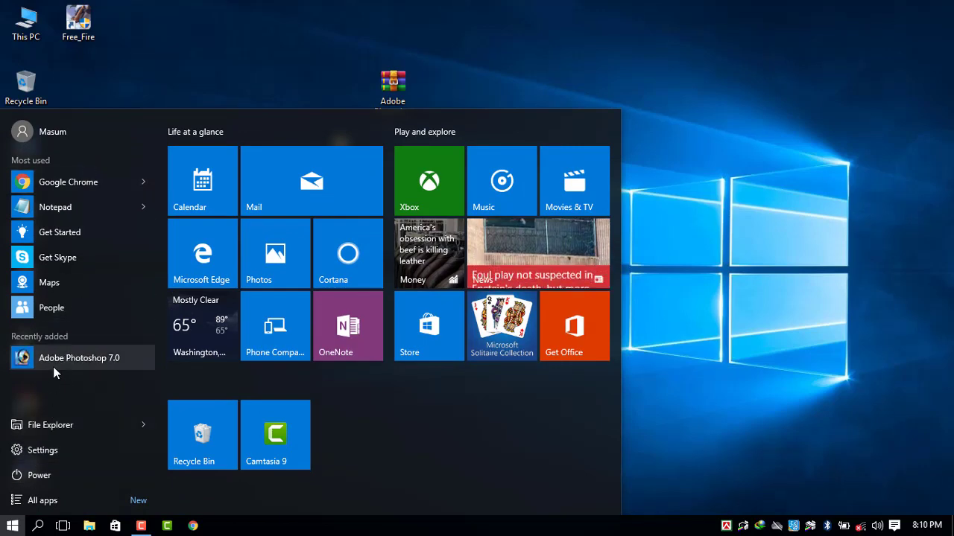
left_click(58, 359)
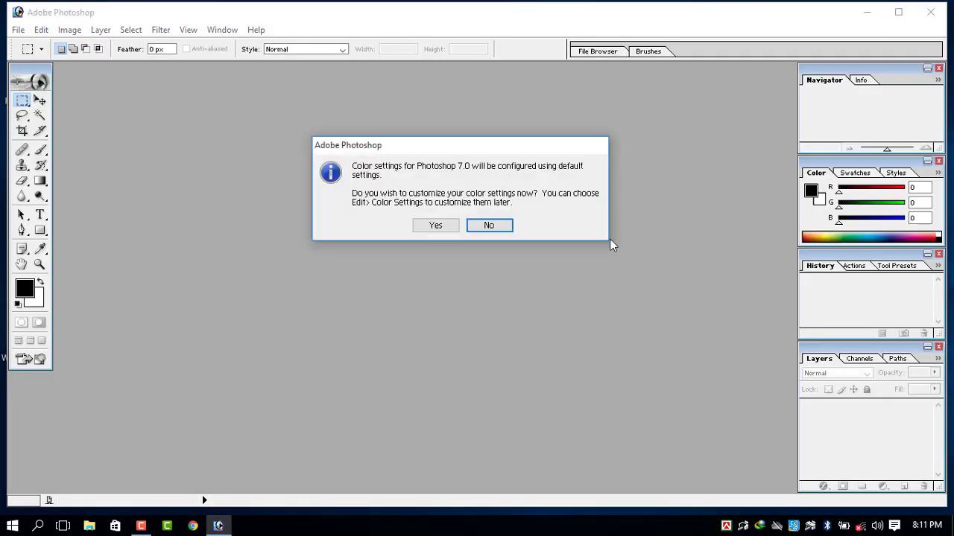
left_click(488, 223)
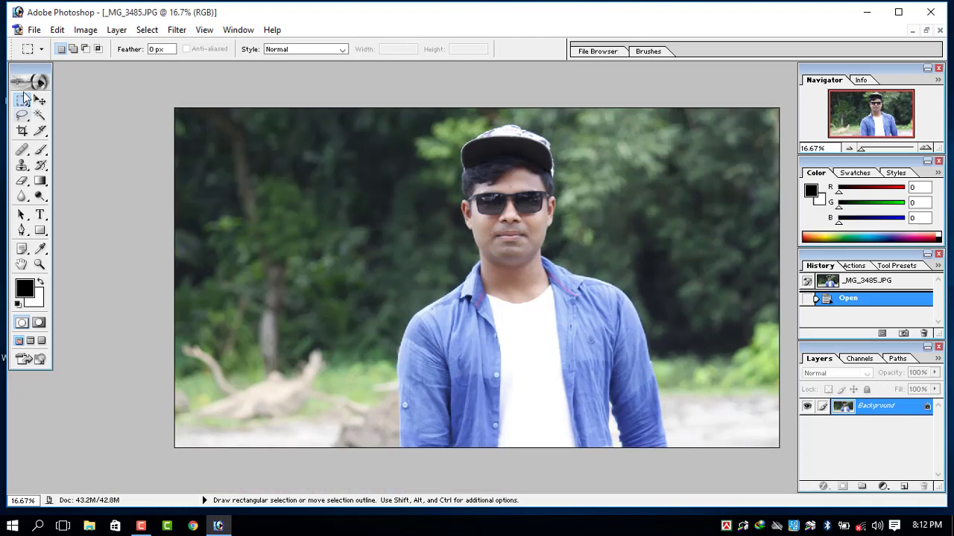
- Crop the photo to width 1.9, height 1 at 300 resolution around the man's head and shoulders
key("c")
left_click(103, 49)
type("1.9")
key("Tab")
type("1")
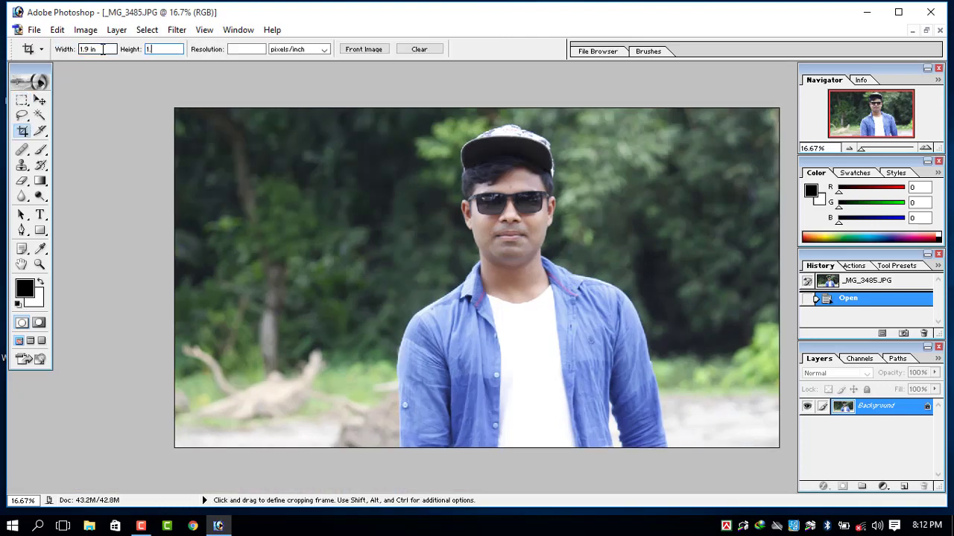
key("Tab")
type("300")
left_click_drag(419, 111, 586, 298)
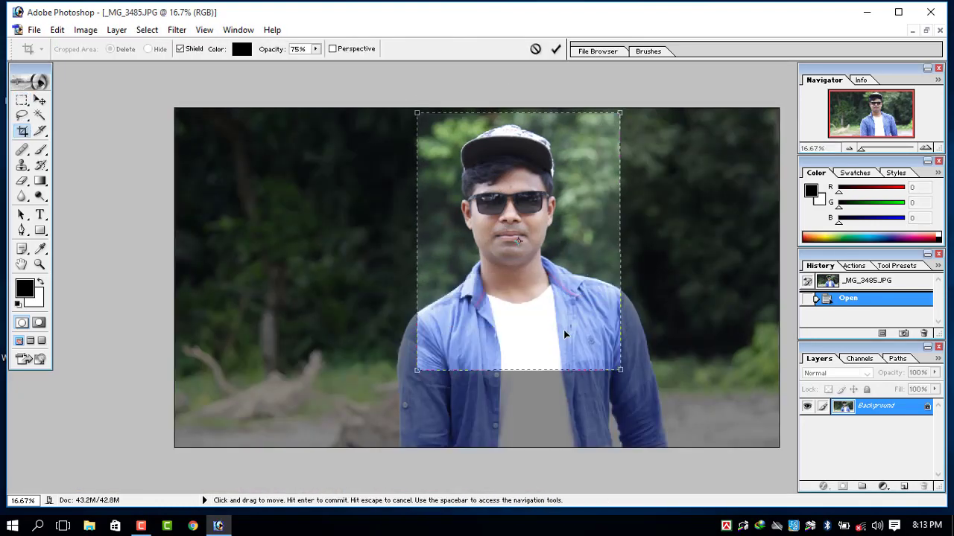
key("Return")
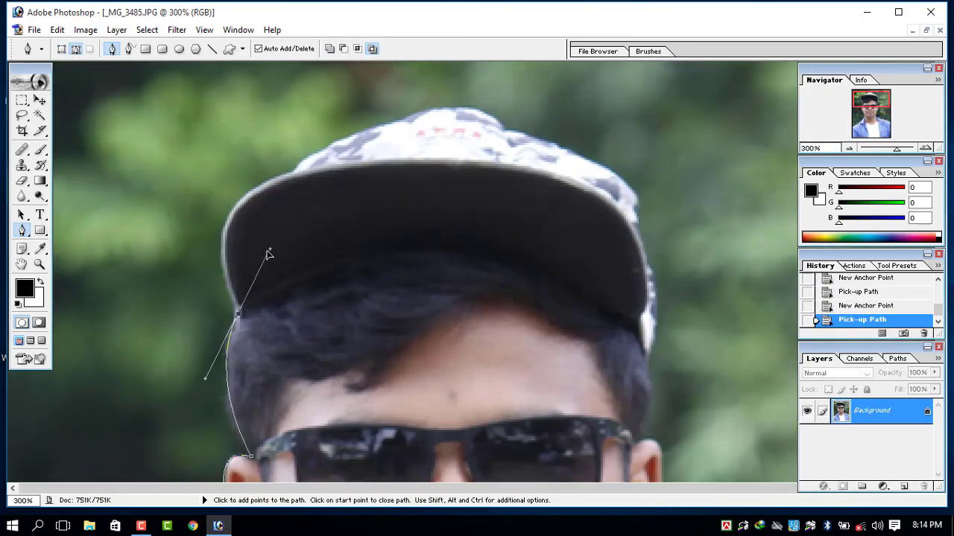
- Trace the man's cap outline with Pen tool points, then type 'ha' into the note
left_click(280, 183)
left_click_drag(506, 142, 536, 144)
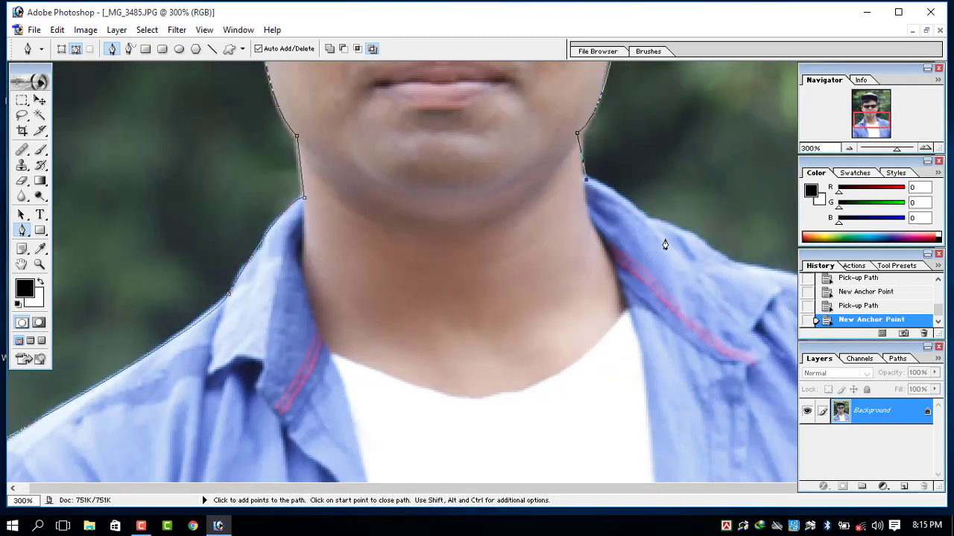
key("ctrl+z")
left_click(652, 220)
key("ctrl+minus")
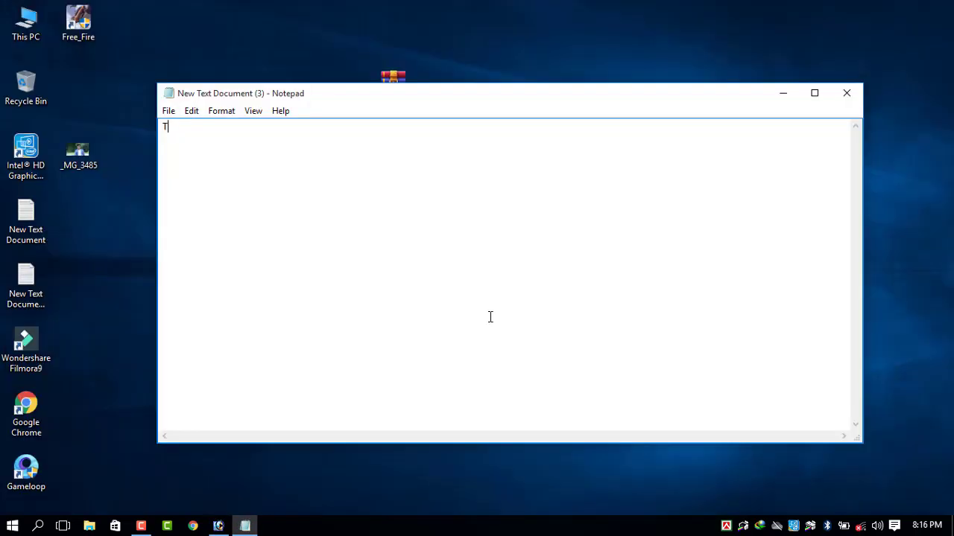
type("hanks f")
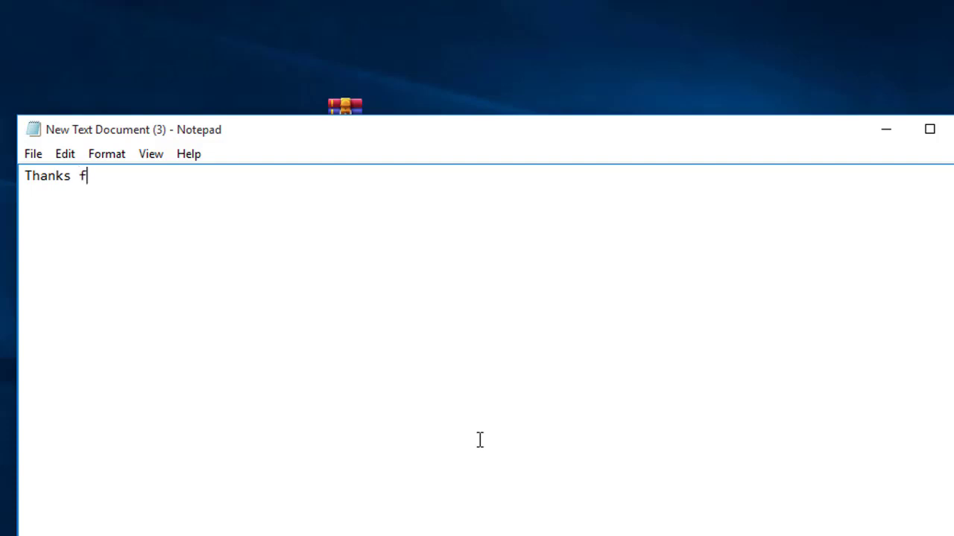
- Type a row of r's, close the note unsaved, and delete New Text Document (3)
type("rrrrr")
type("rrrrrrrrrrrrrrrrrrrrrrr w....................in")
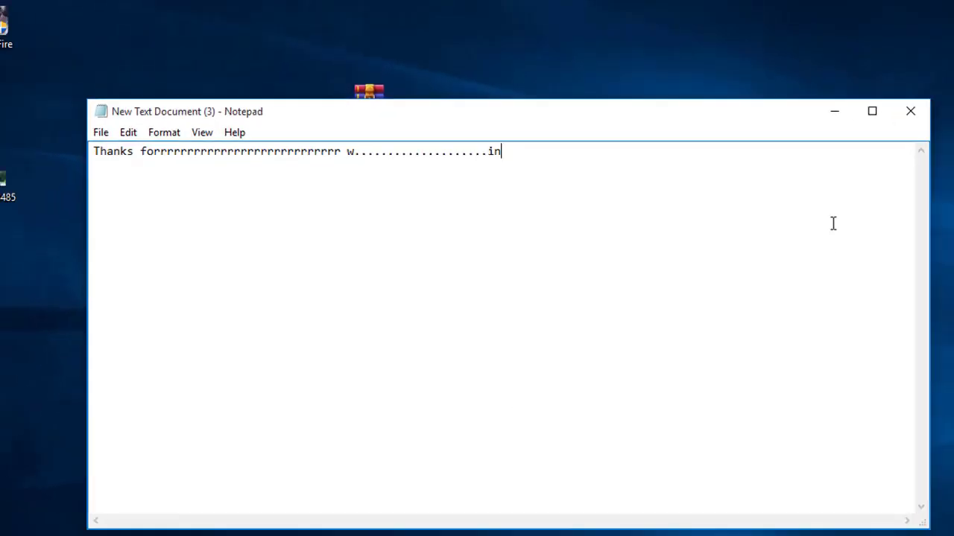
left_click(845, 93)
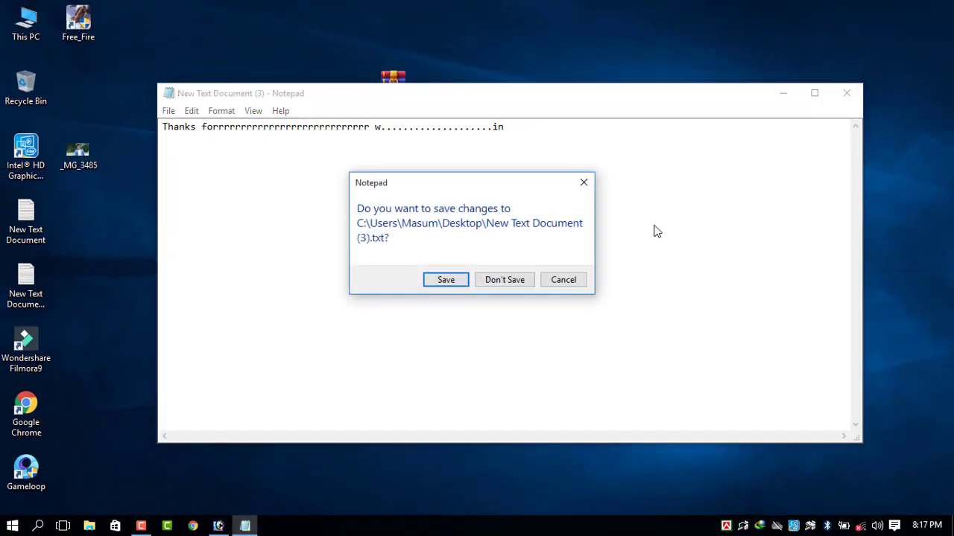
left_click(526, 280)
left_click(439, 343)
key("Delete")
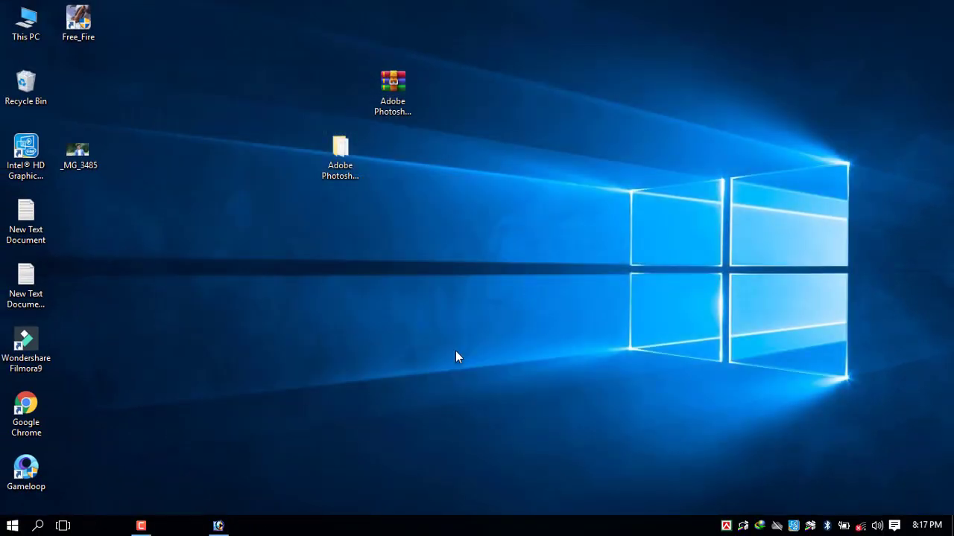